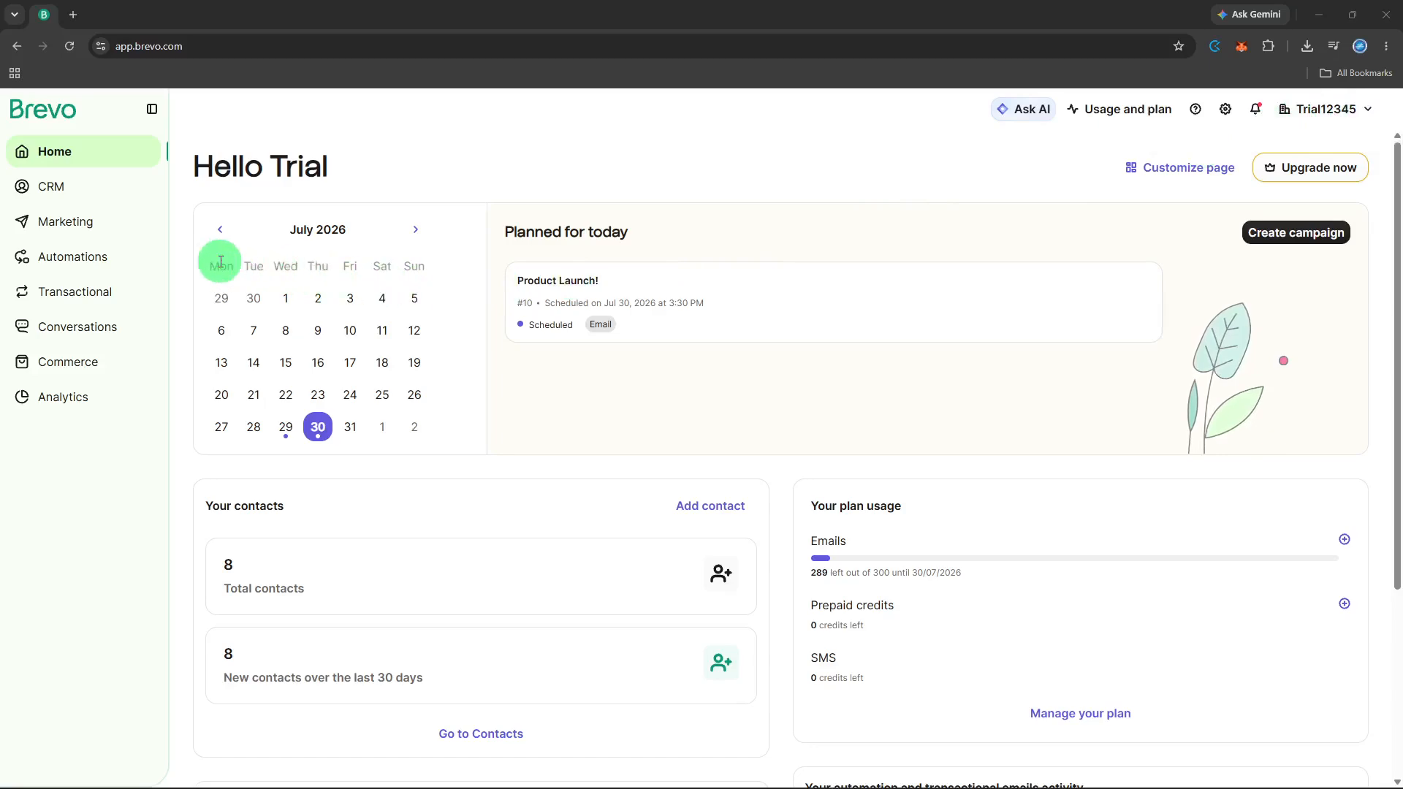
- Create a new automation from the pre-built Anniversary date template with English as the email template language
click(148, 257)
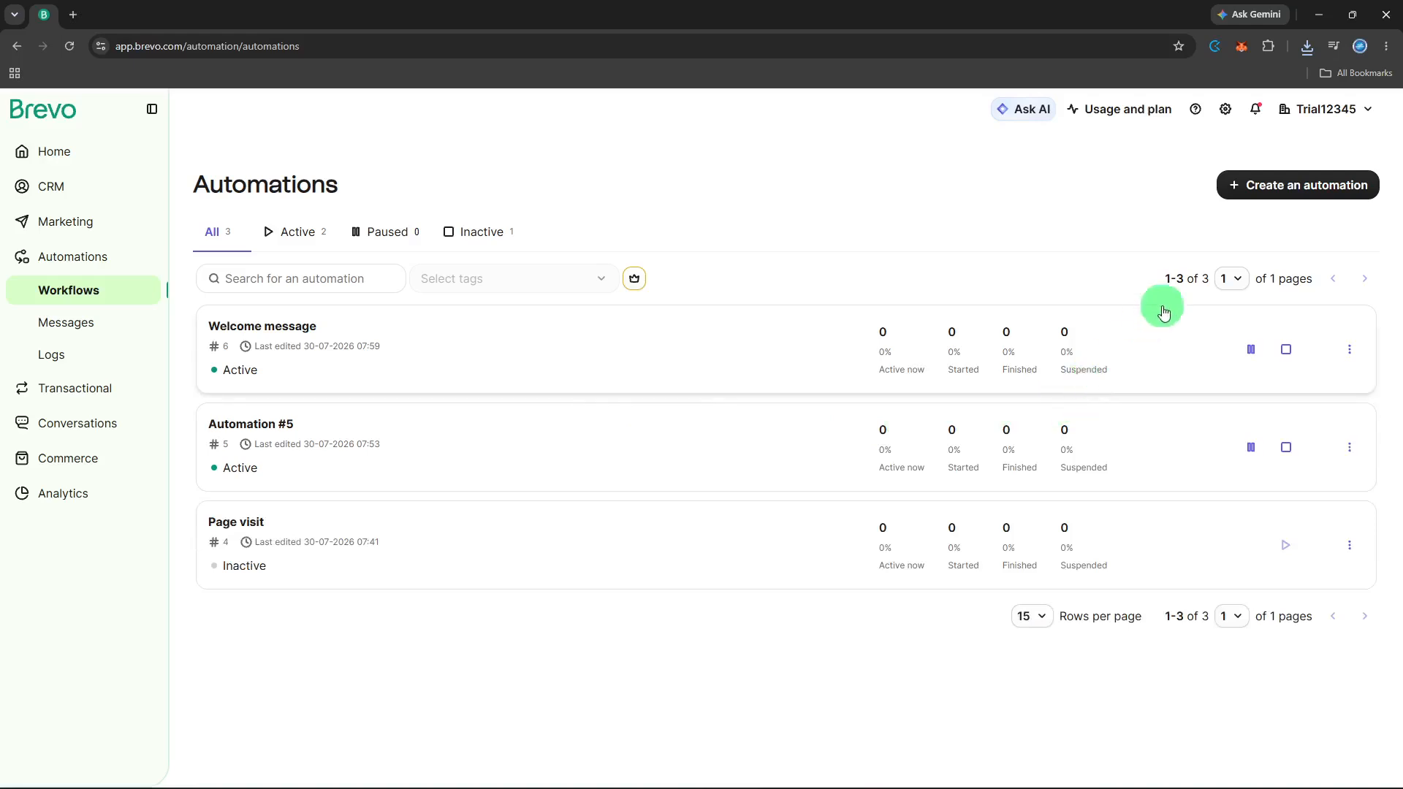
click(1257, 184)
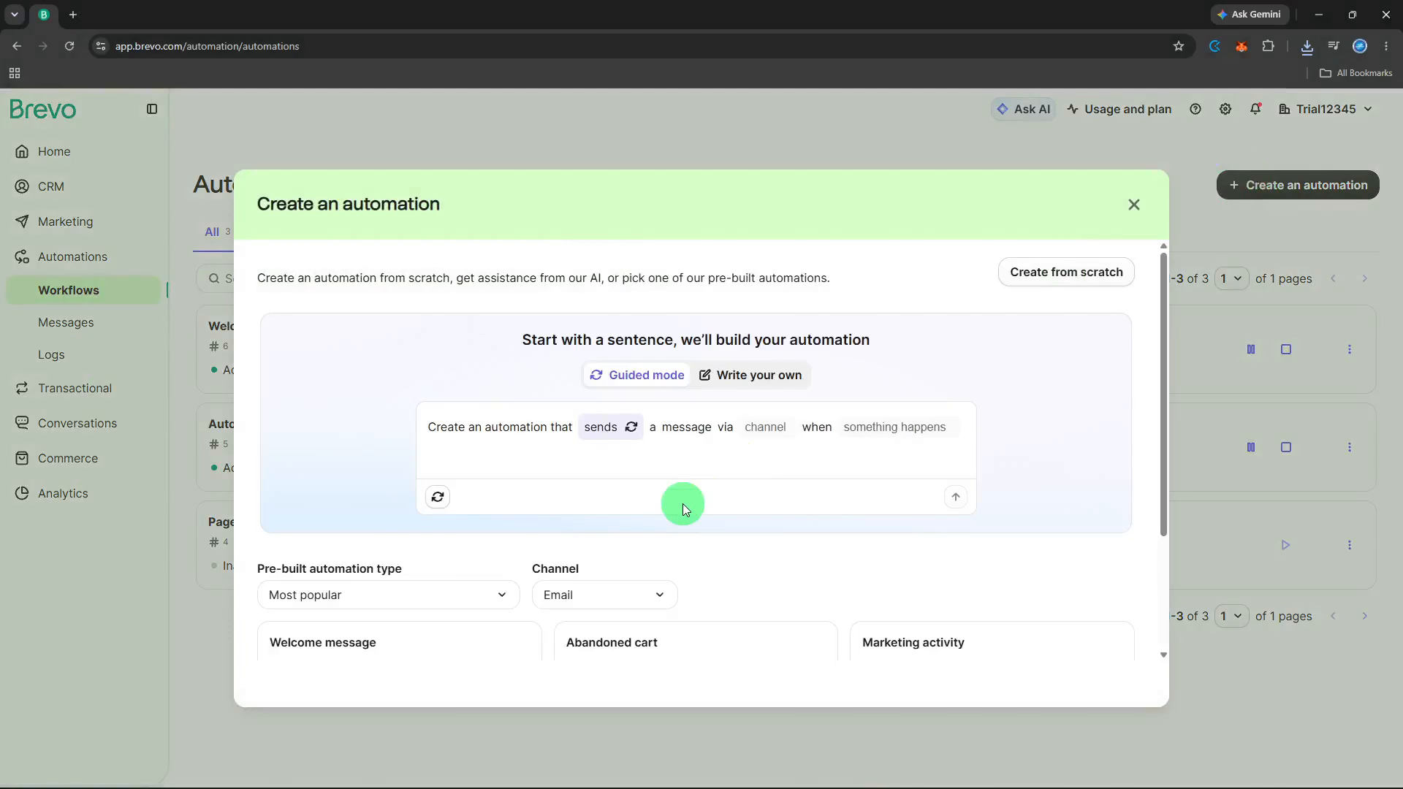
scroll(684, 509, down, 3)
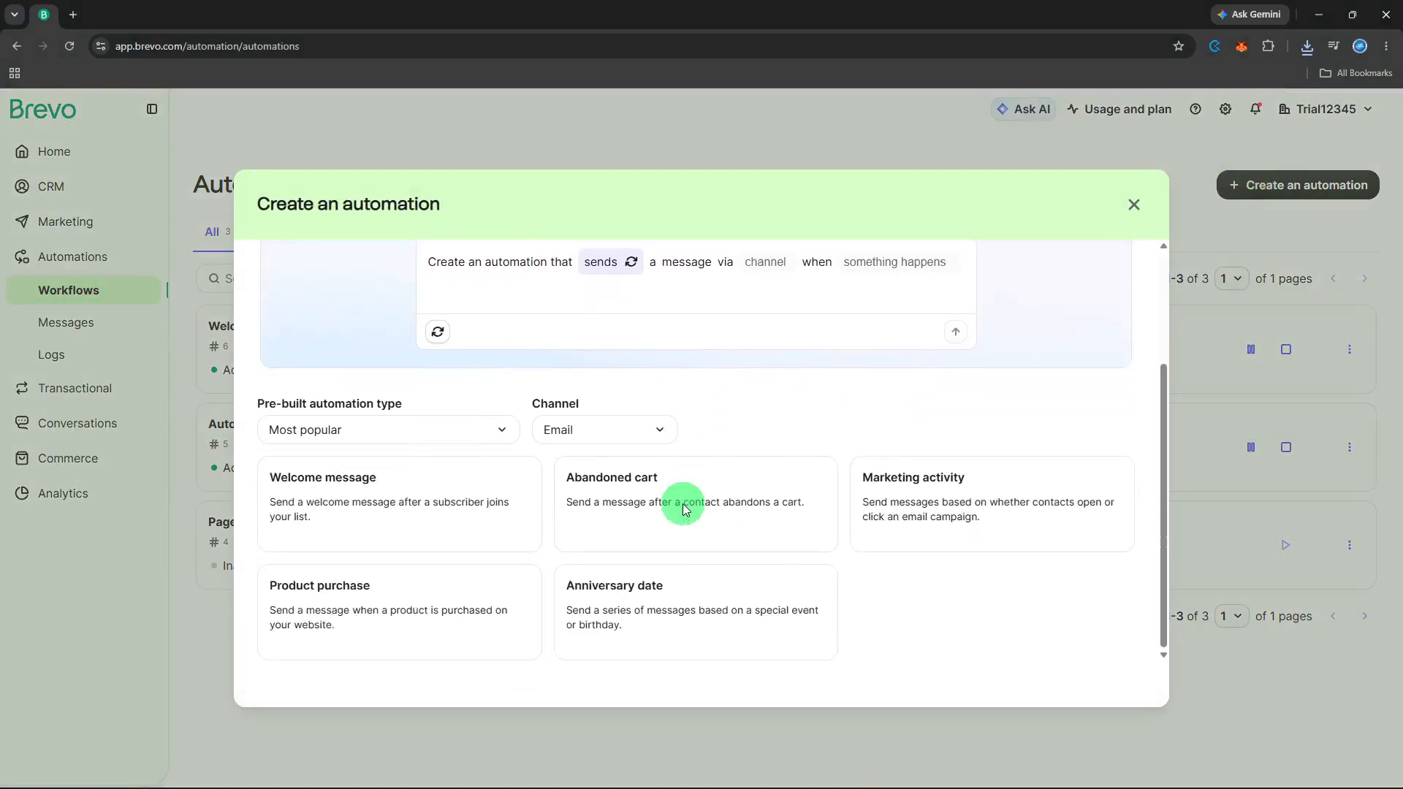
click(667, 620)
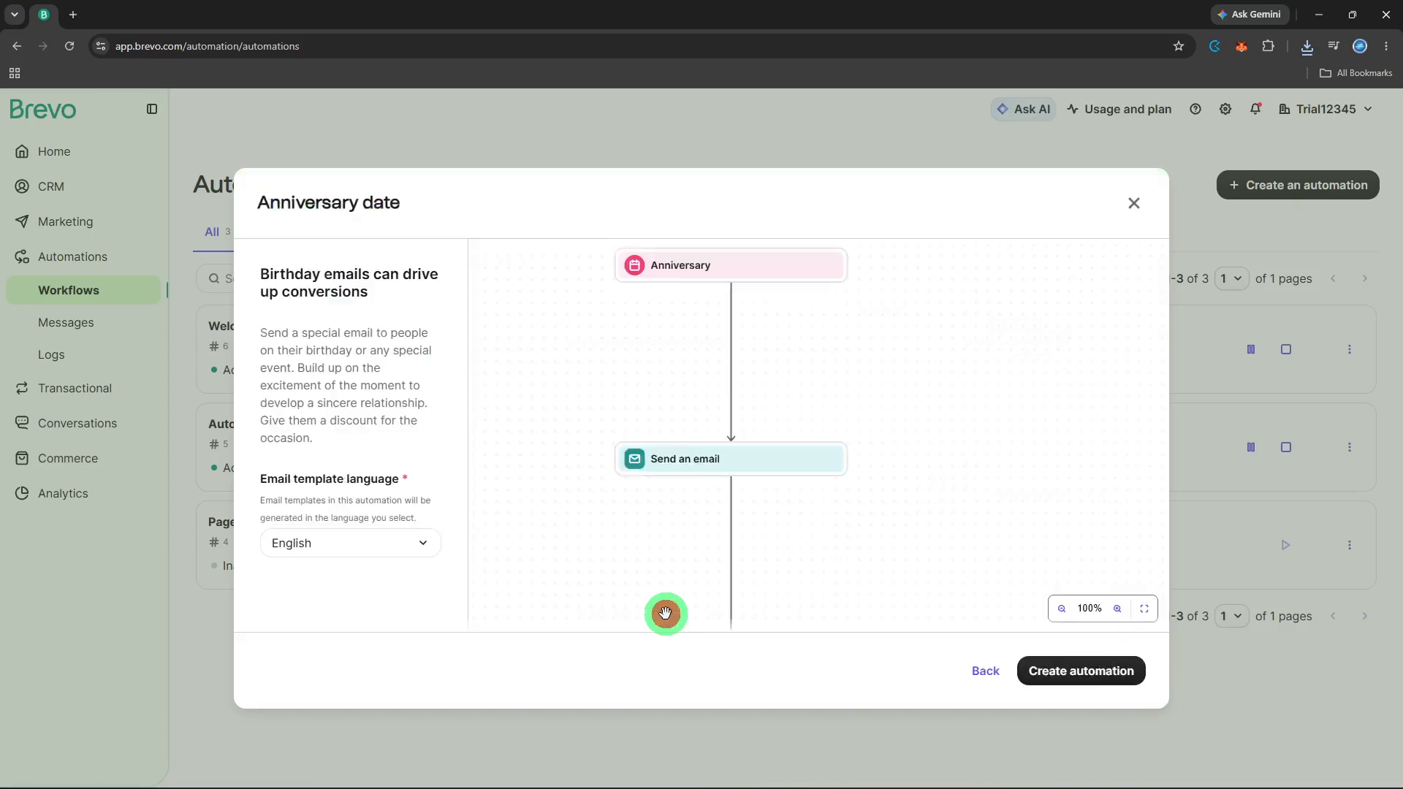
click(1043, 670)
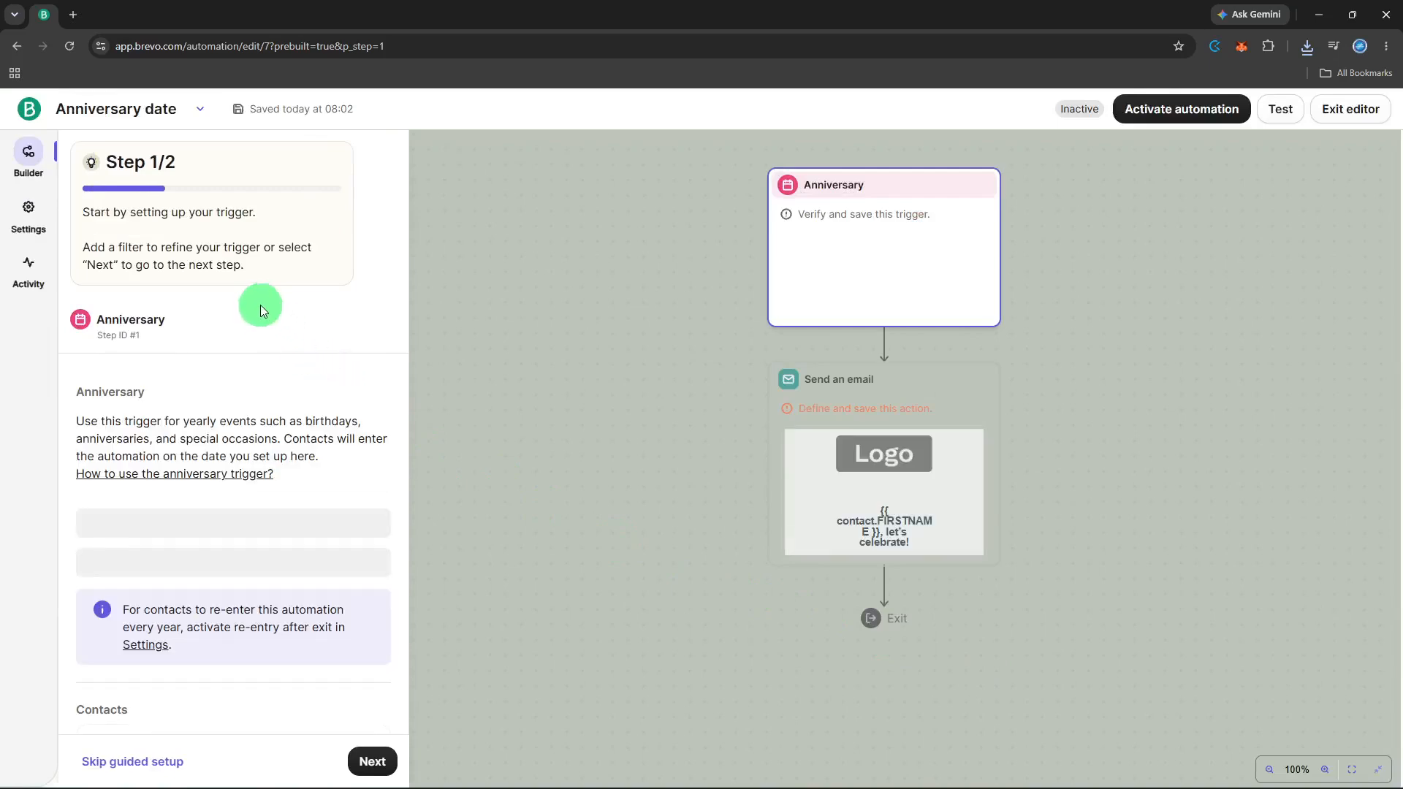
- Rename the automation as Birthday
click(162, 108)
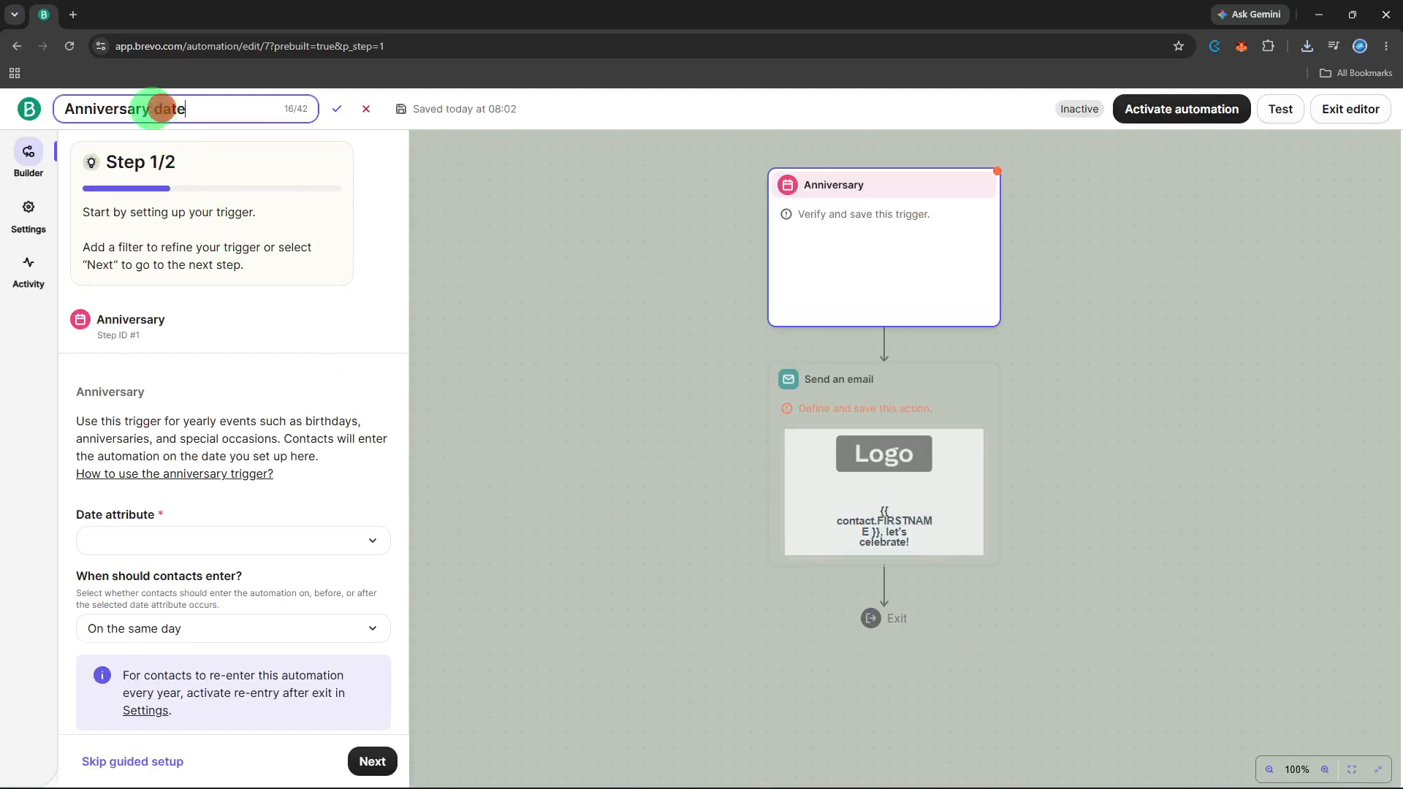
click(150, 108)
triple_click(151, 109)
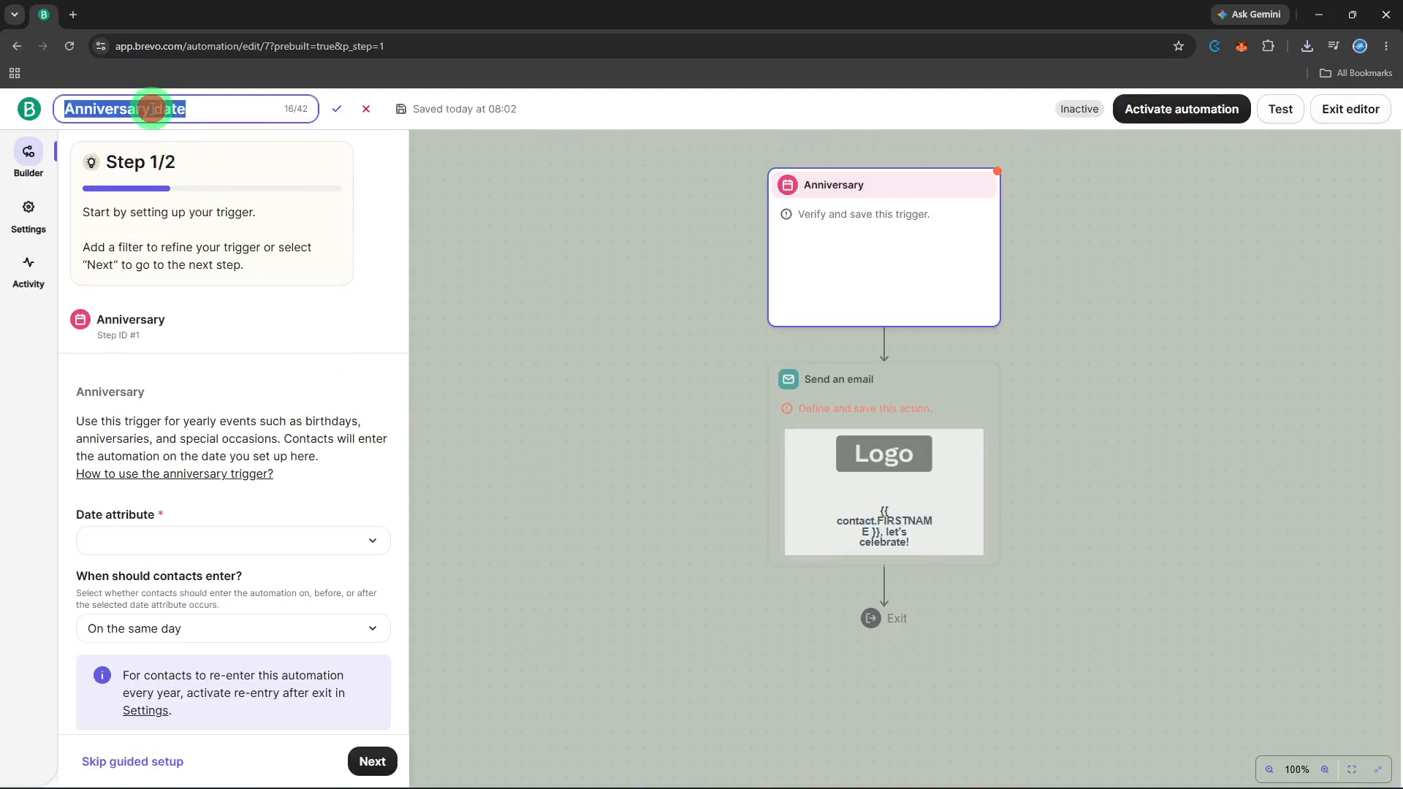
key(BackSpace)
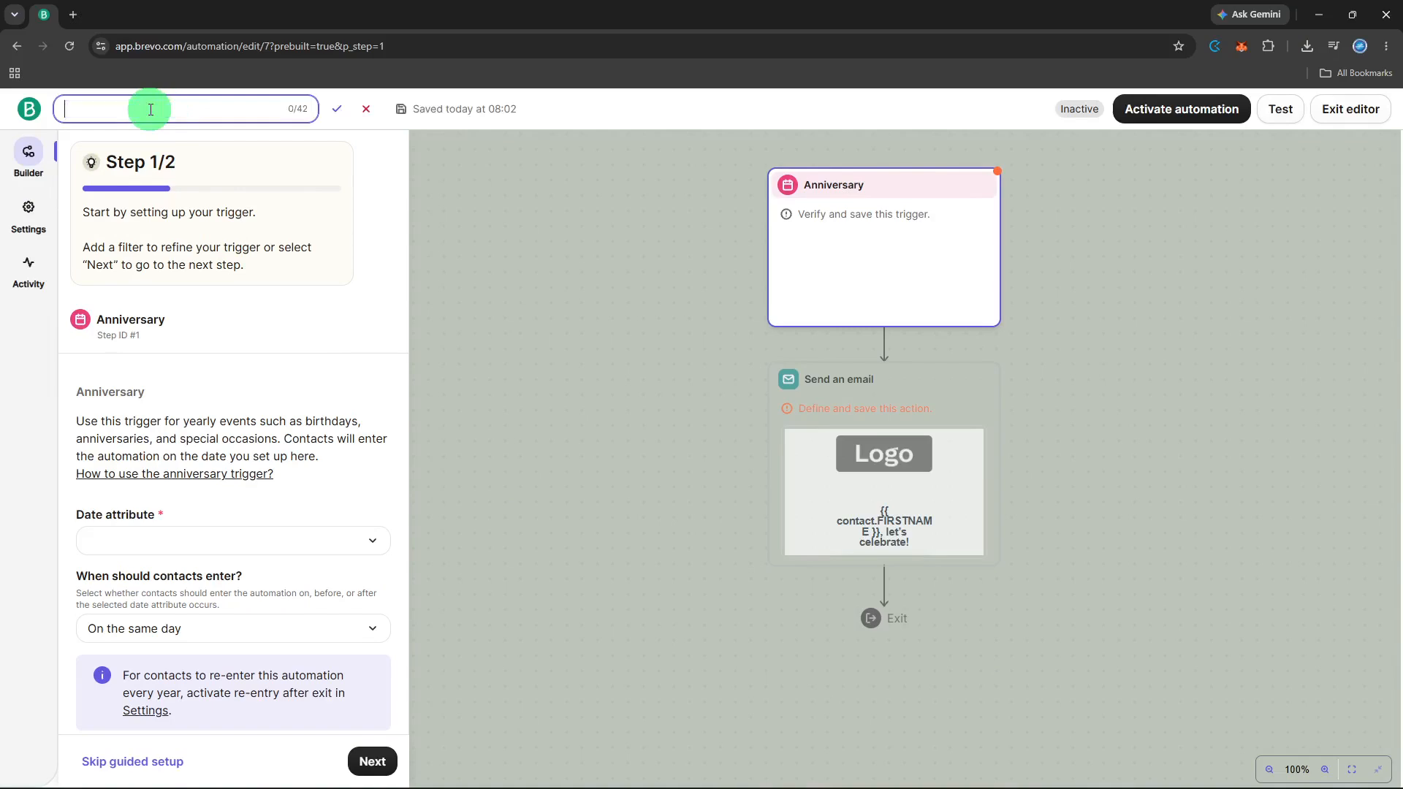
text(Birthday)
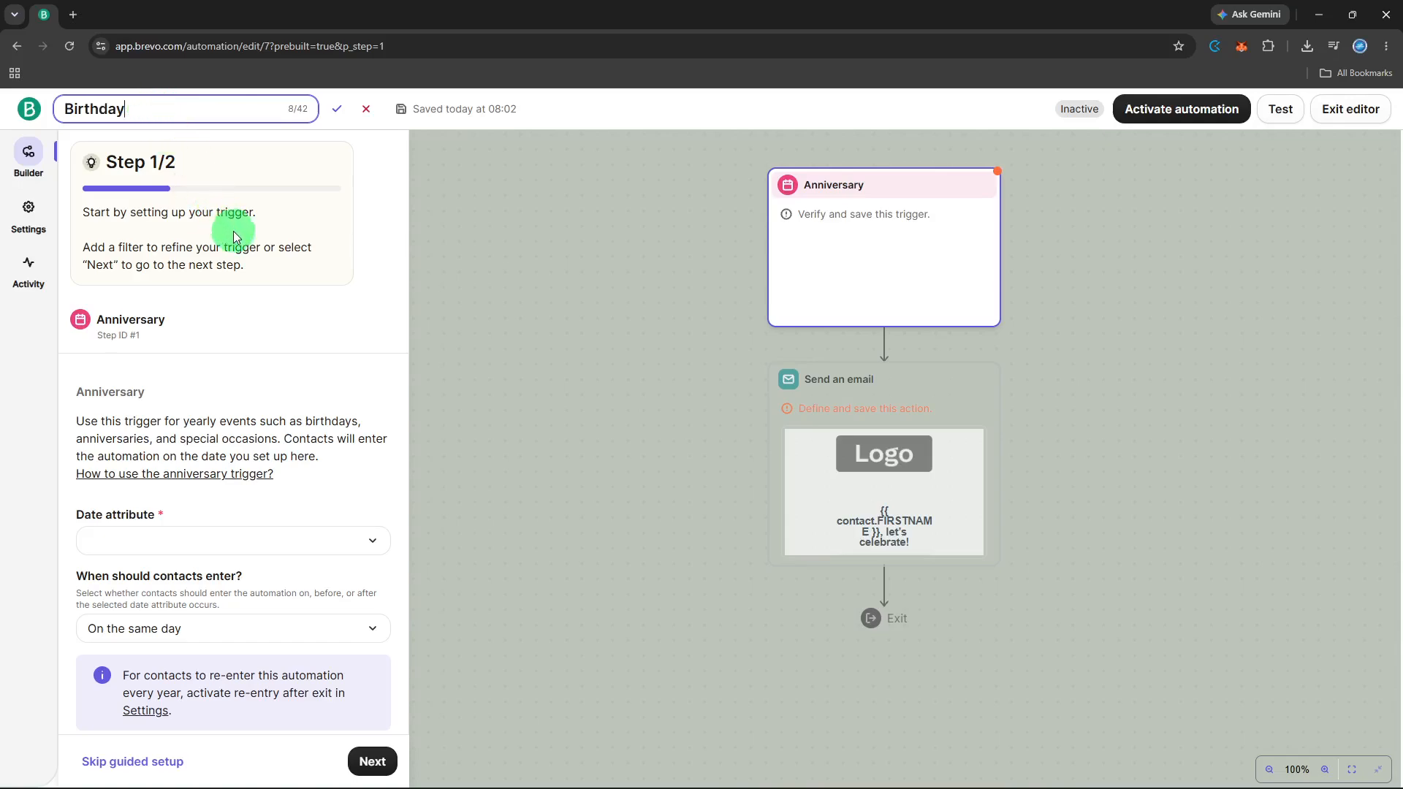
click(286, 283)
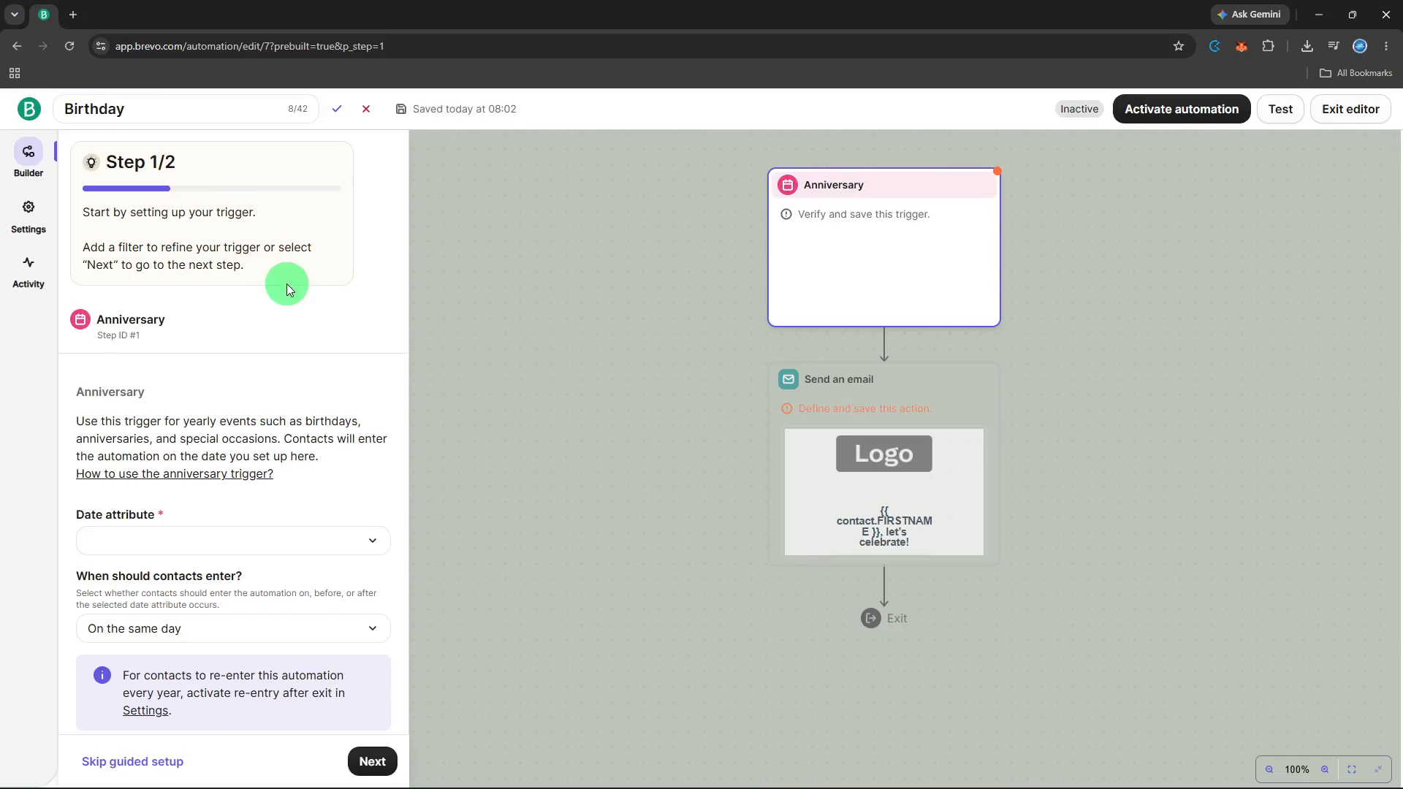
- Set the Anniversary trigger's date attribute to BIRTHDAY and save the trigger with same-day entry and no contact filters
click(284, 539)
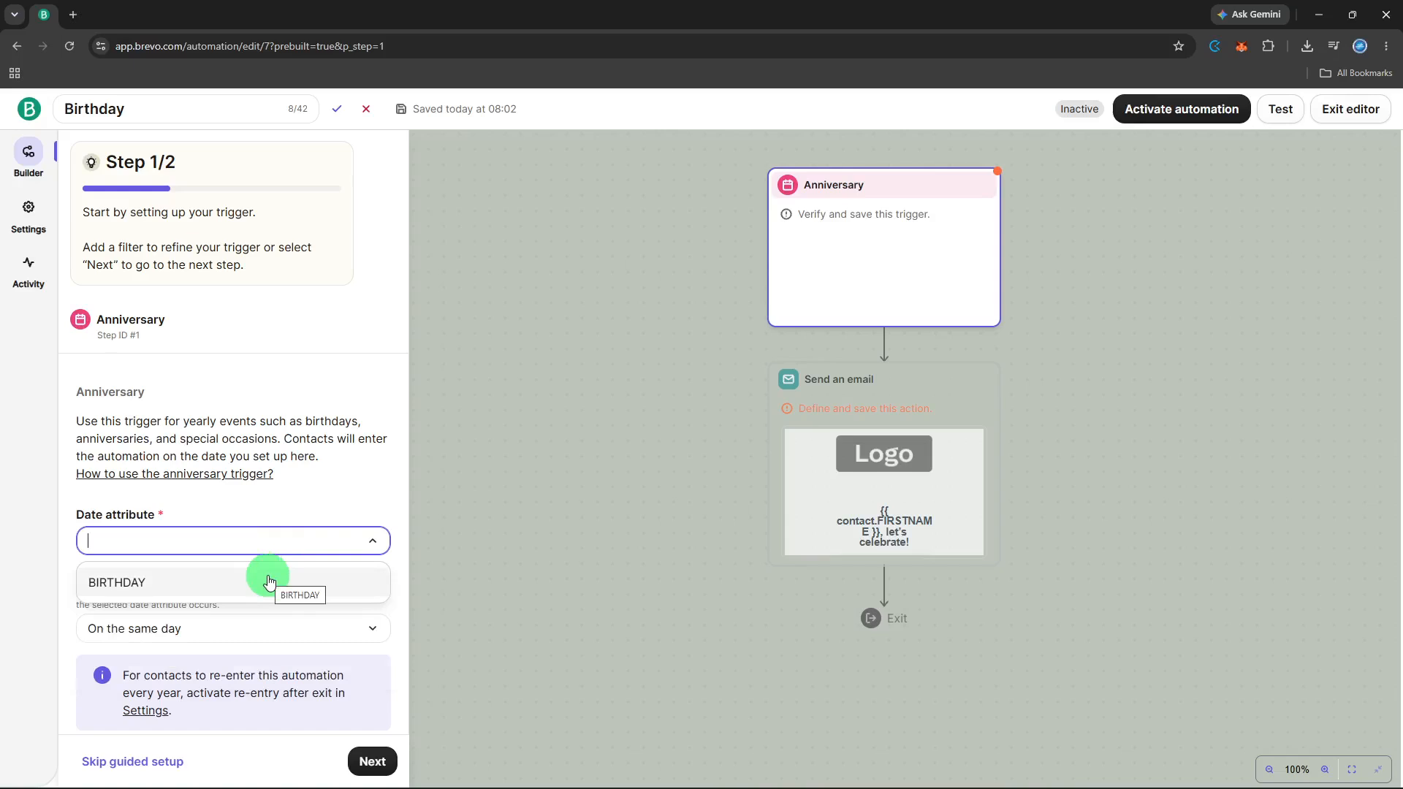
click(269, 581)
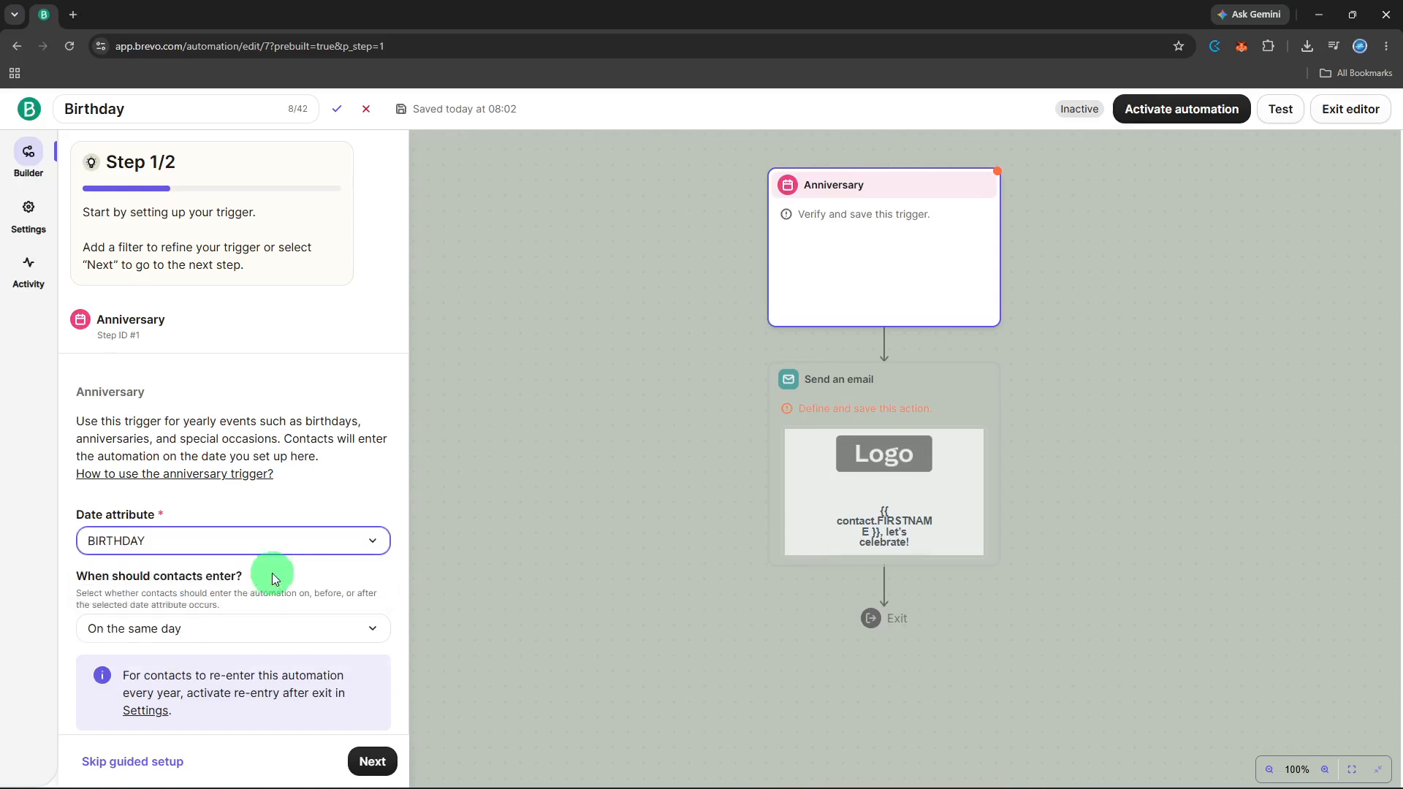
scroll(270, 572, down, 3)
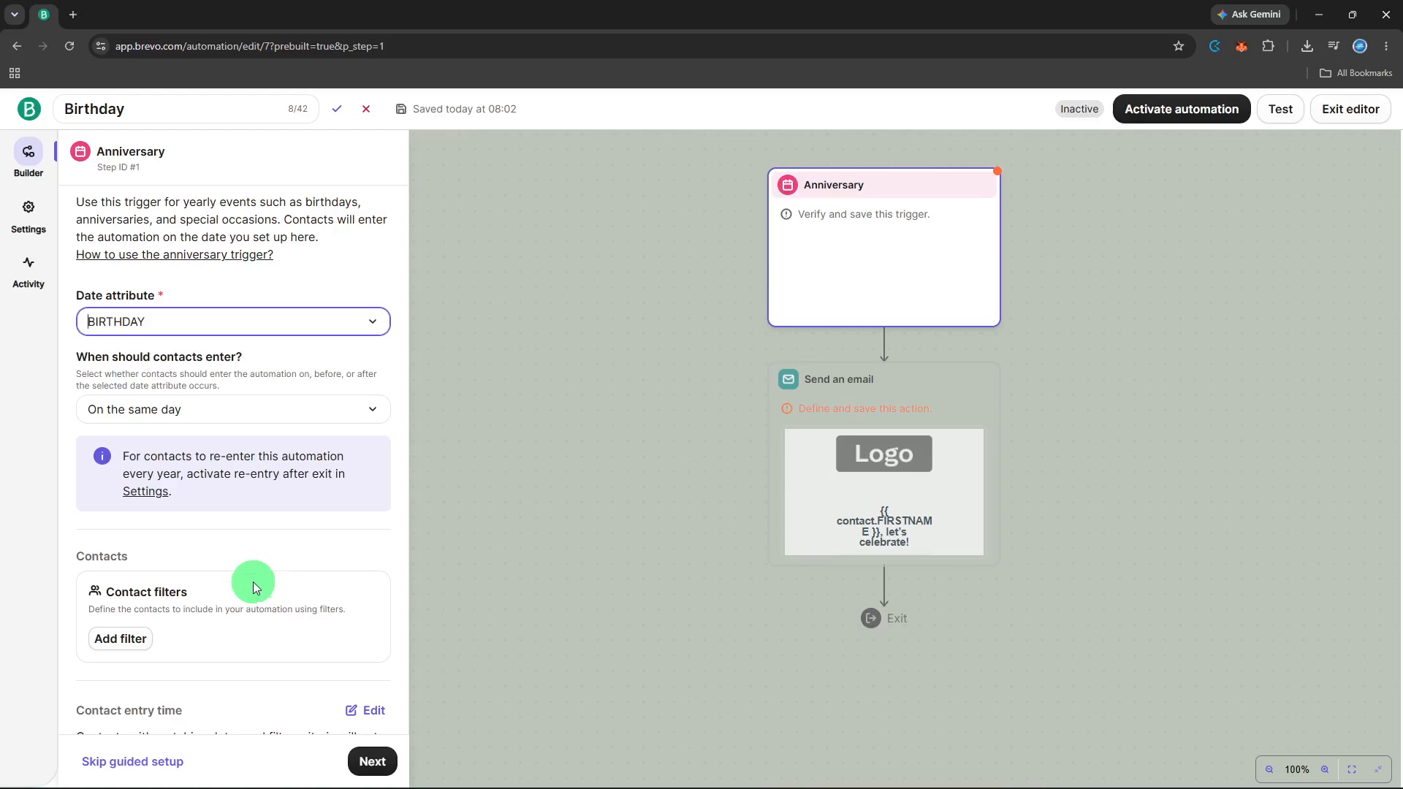
click(145, 640)
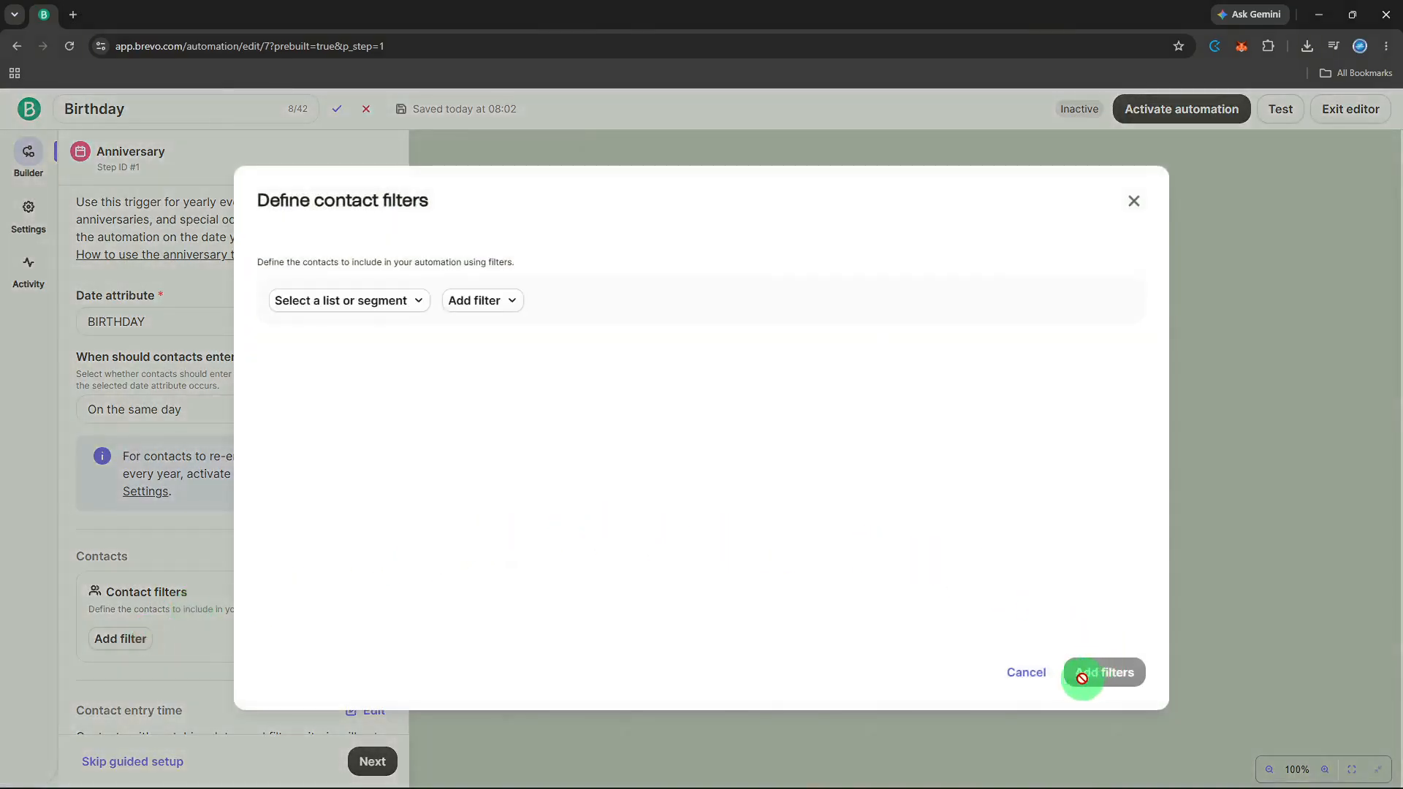
click(1038, 684)
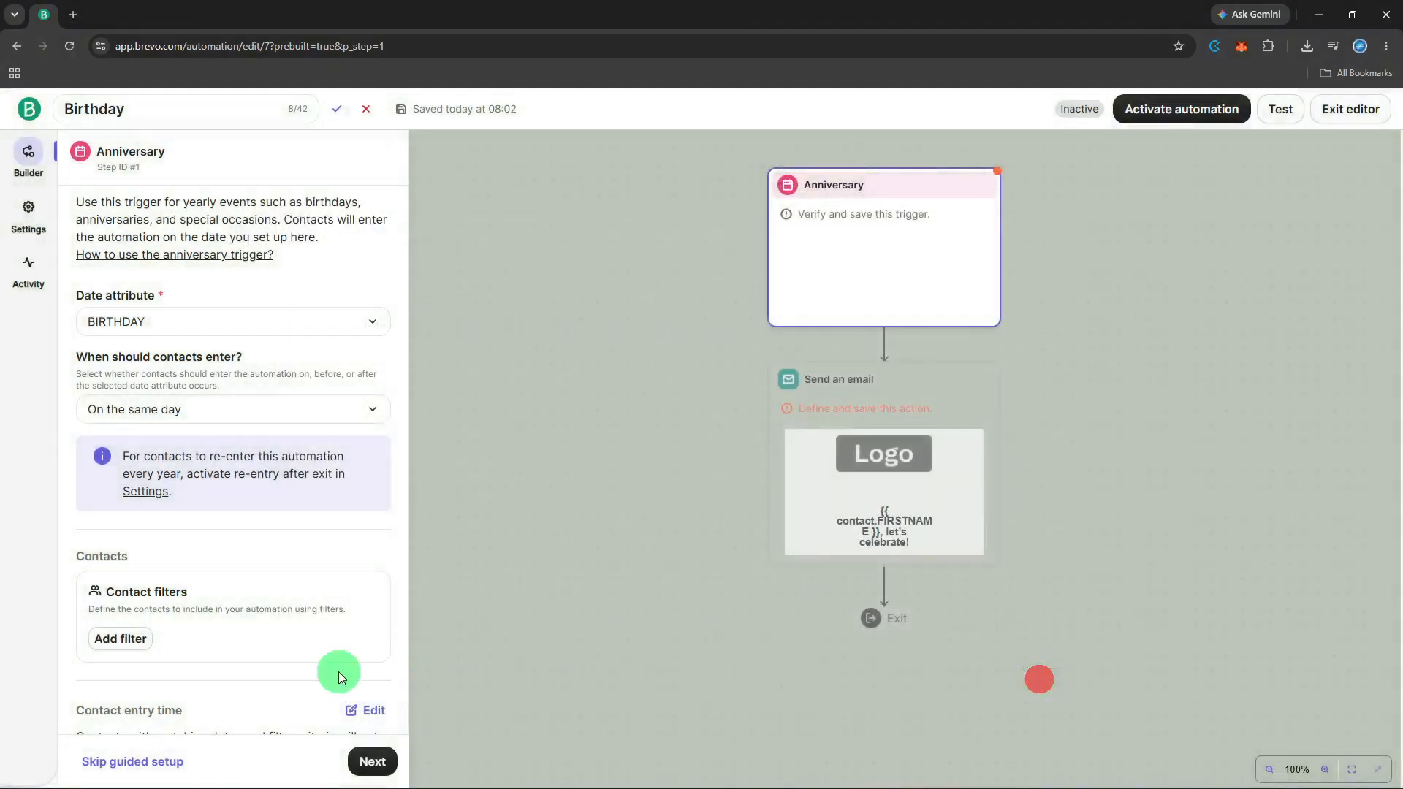
click(362, 760)
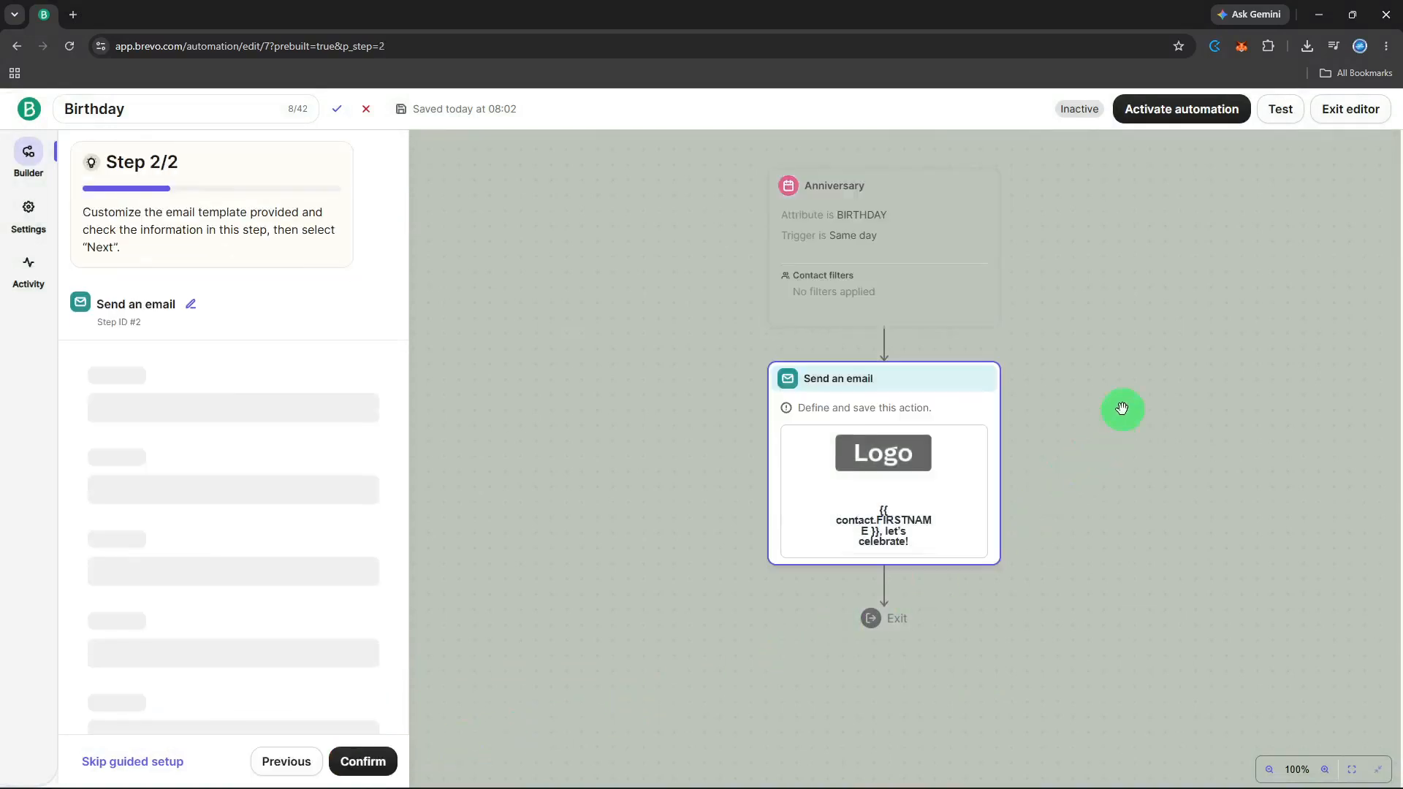
- Preview the birthday email template and examine its subject, heading, promo code section and footer
mouse_move(953, 473)
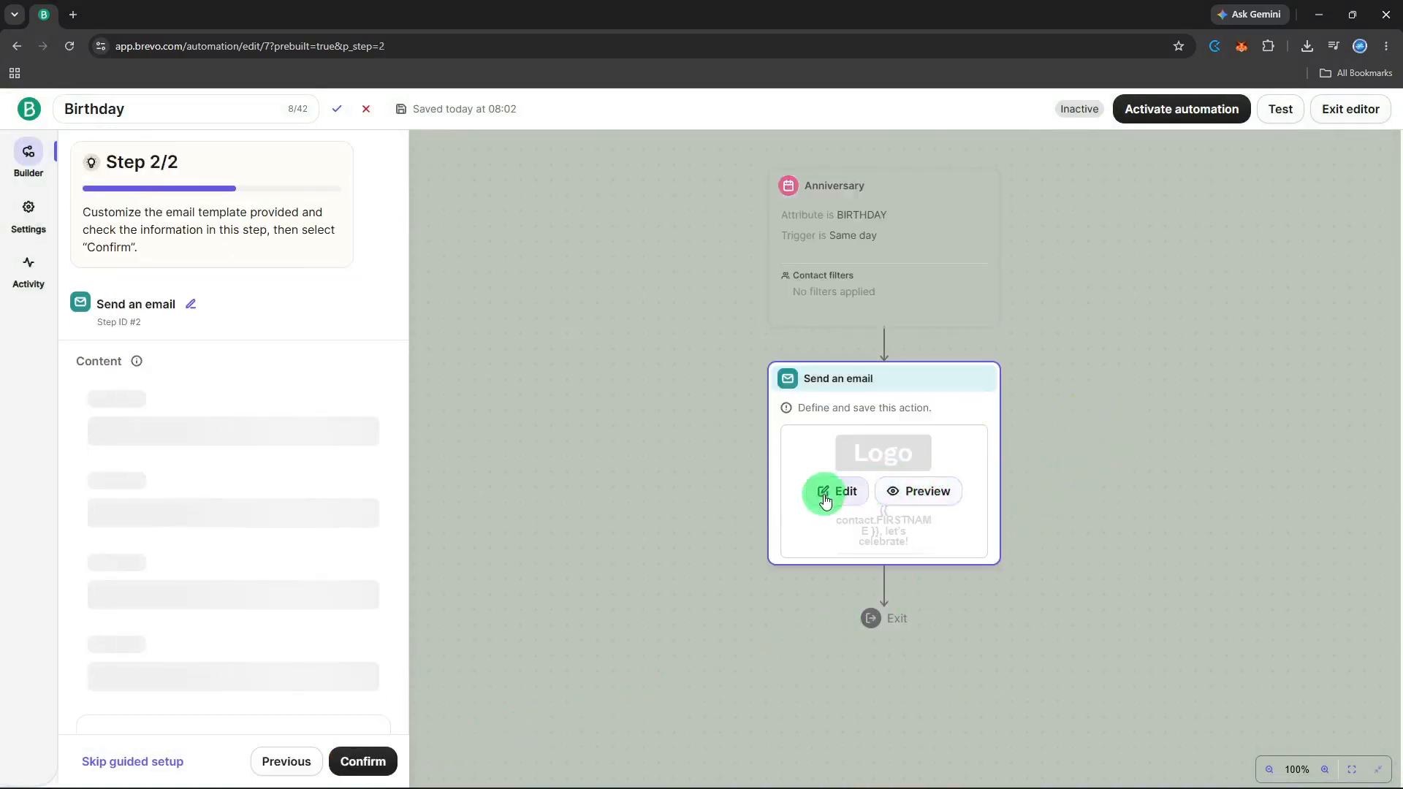
click(897, 501)
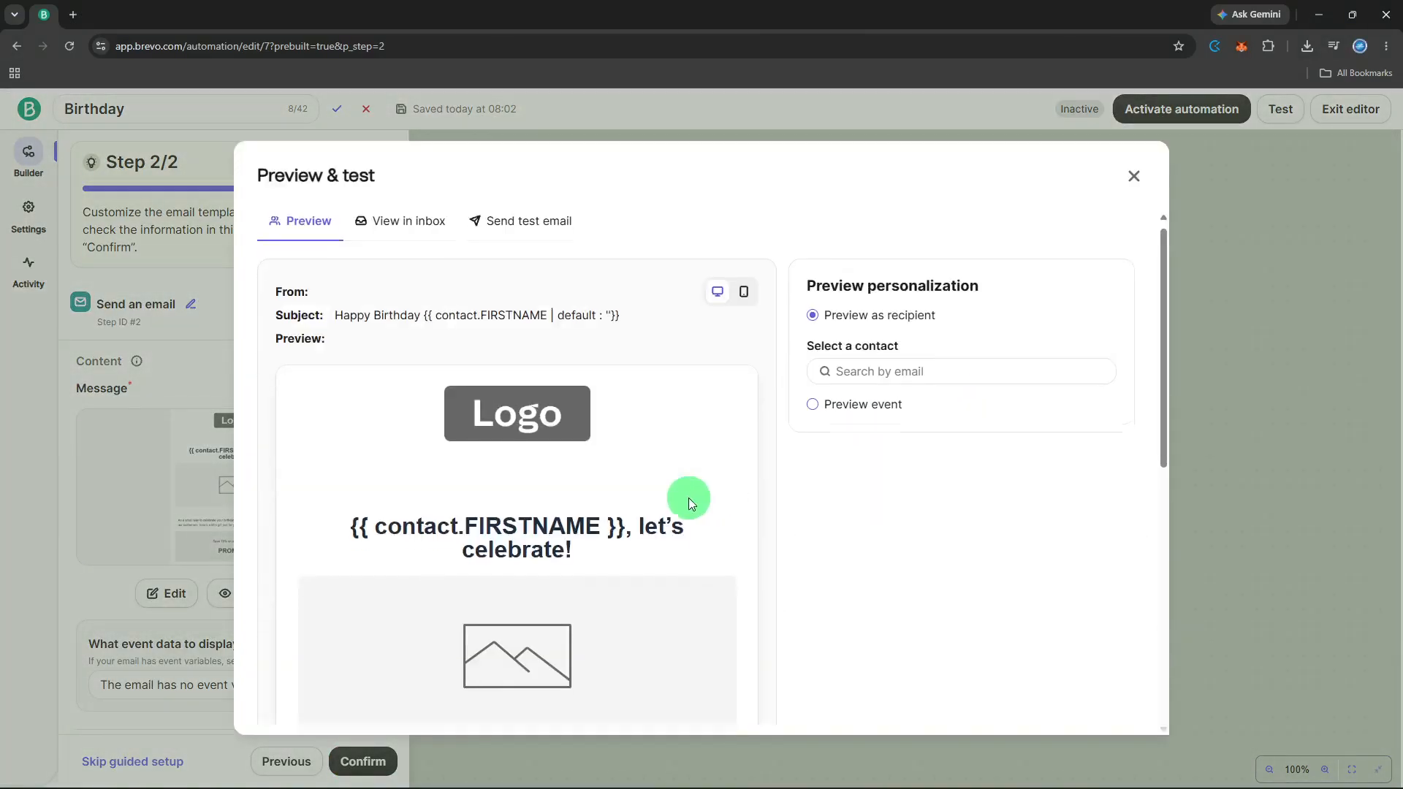
scroll(688, 498, down, 3)
scroll(690, 503, down, 2)
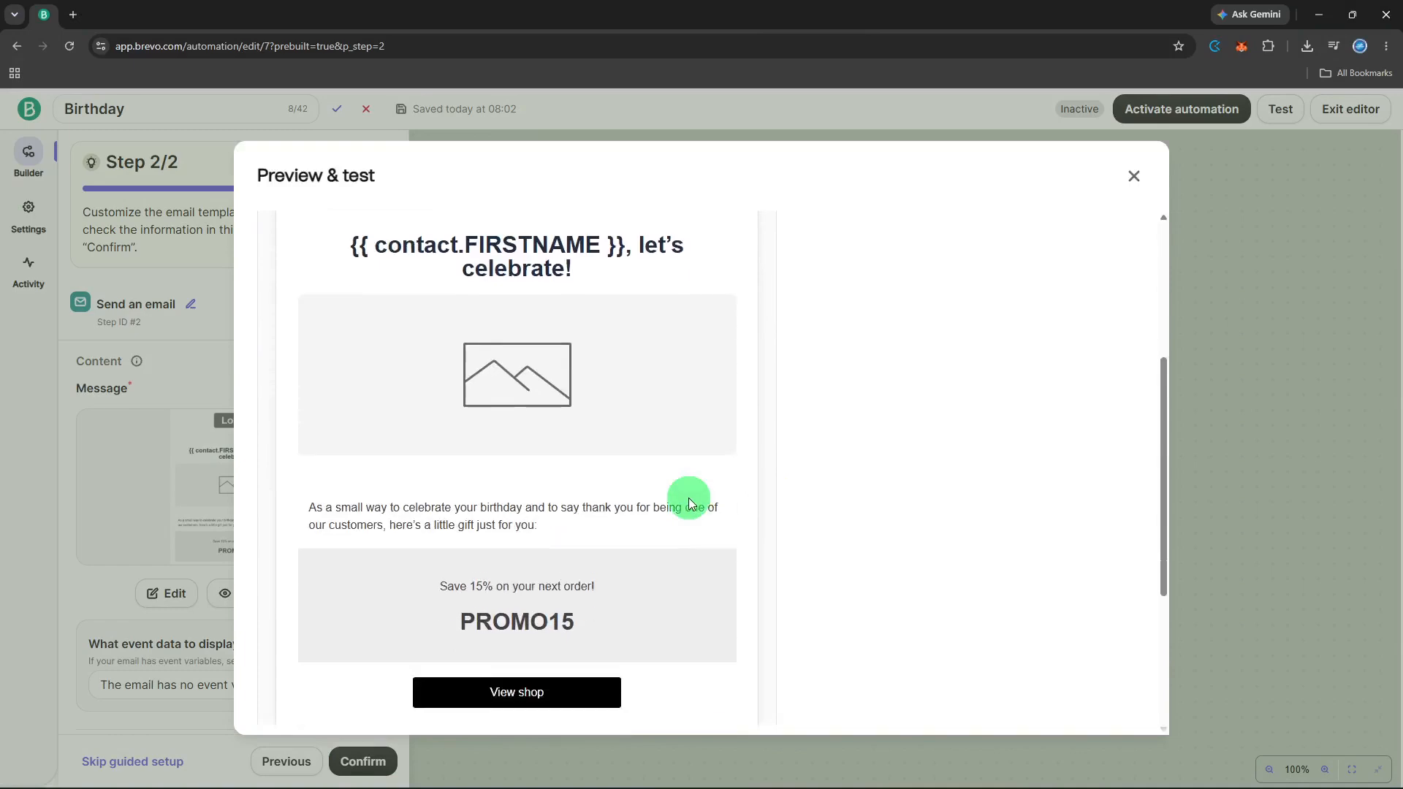
scroll(689, 504, down, 3)
scroll(688, 503, up, 6)
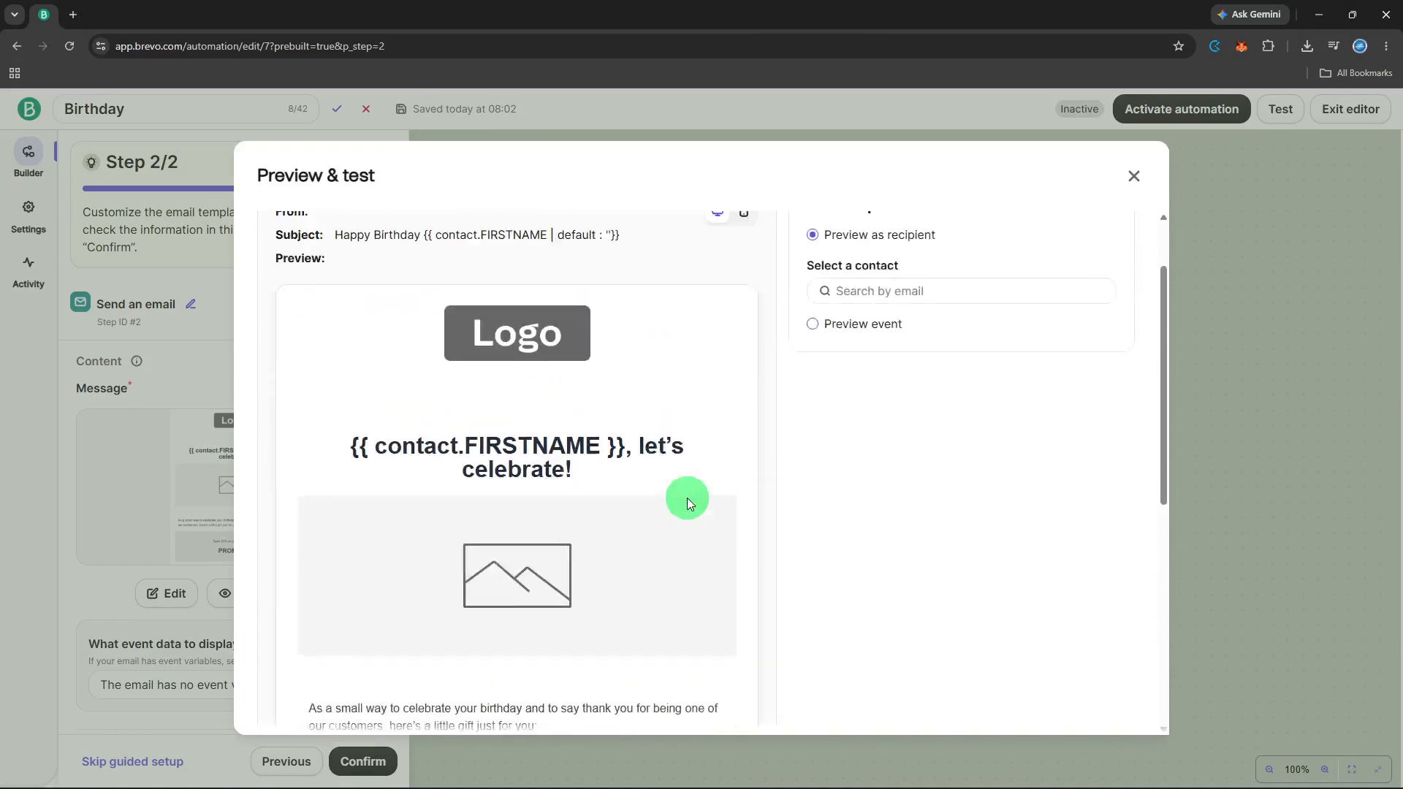
scroll(688, 502, up, 1)
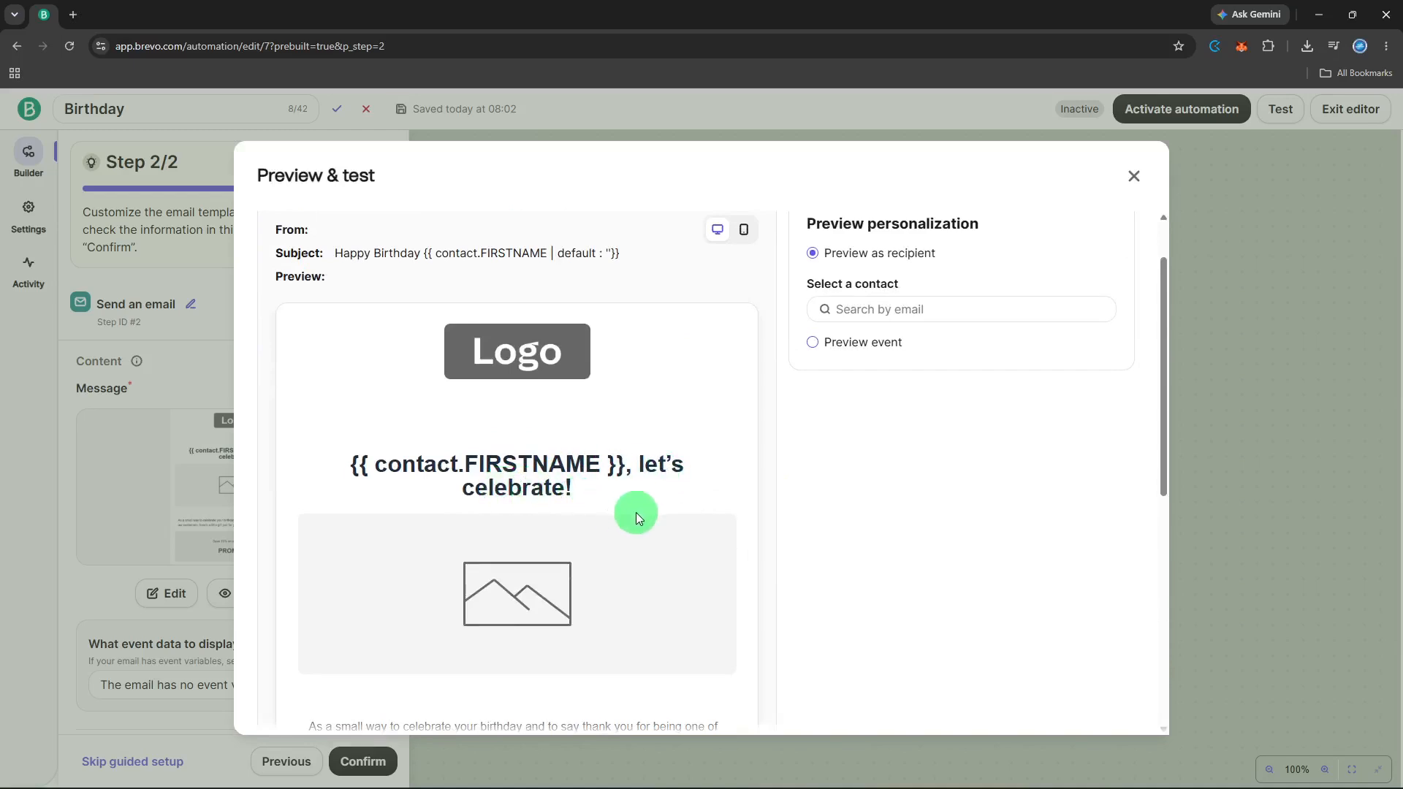
scroll(636, 515, down, 4)
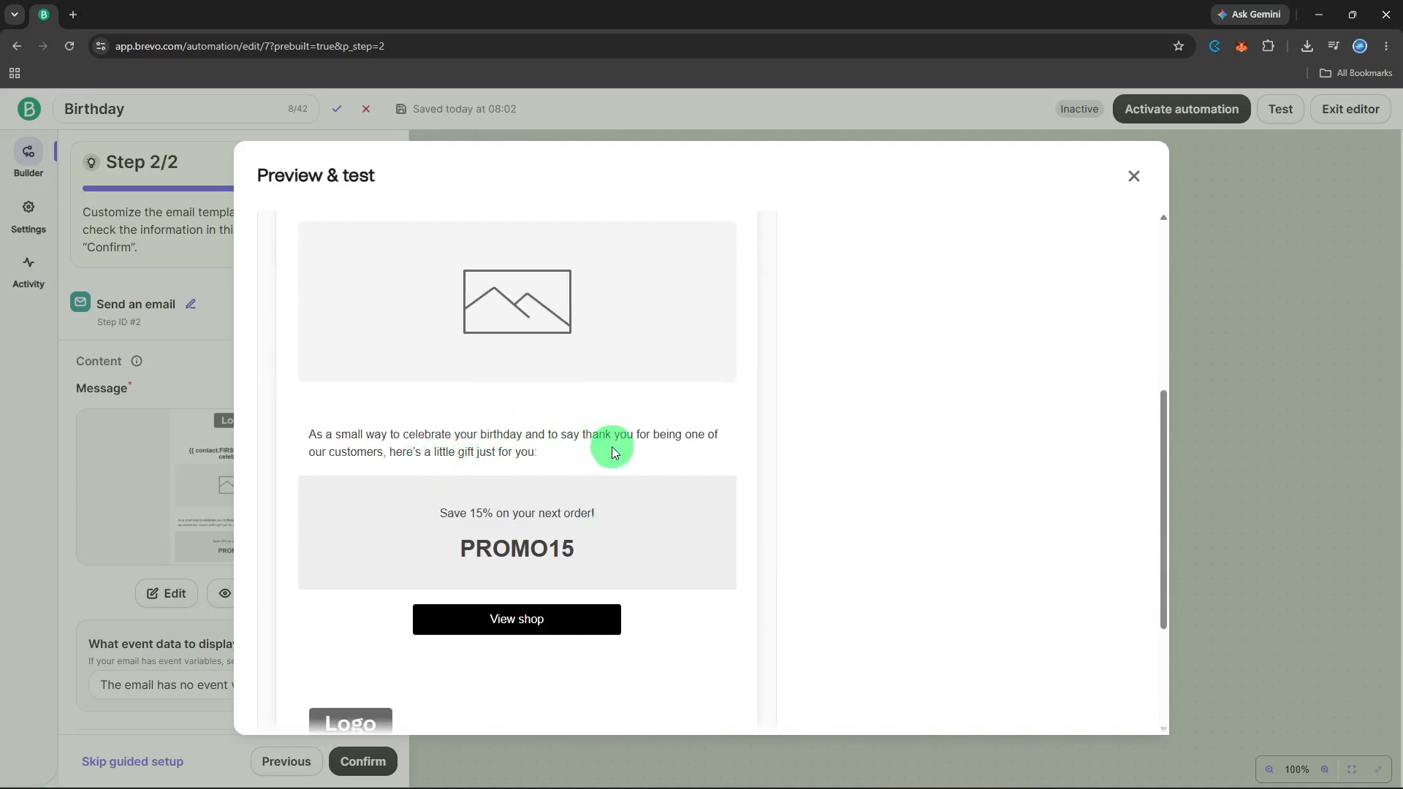
scroll(618, 457, down, 3)
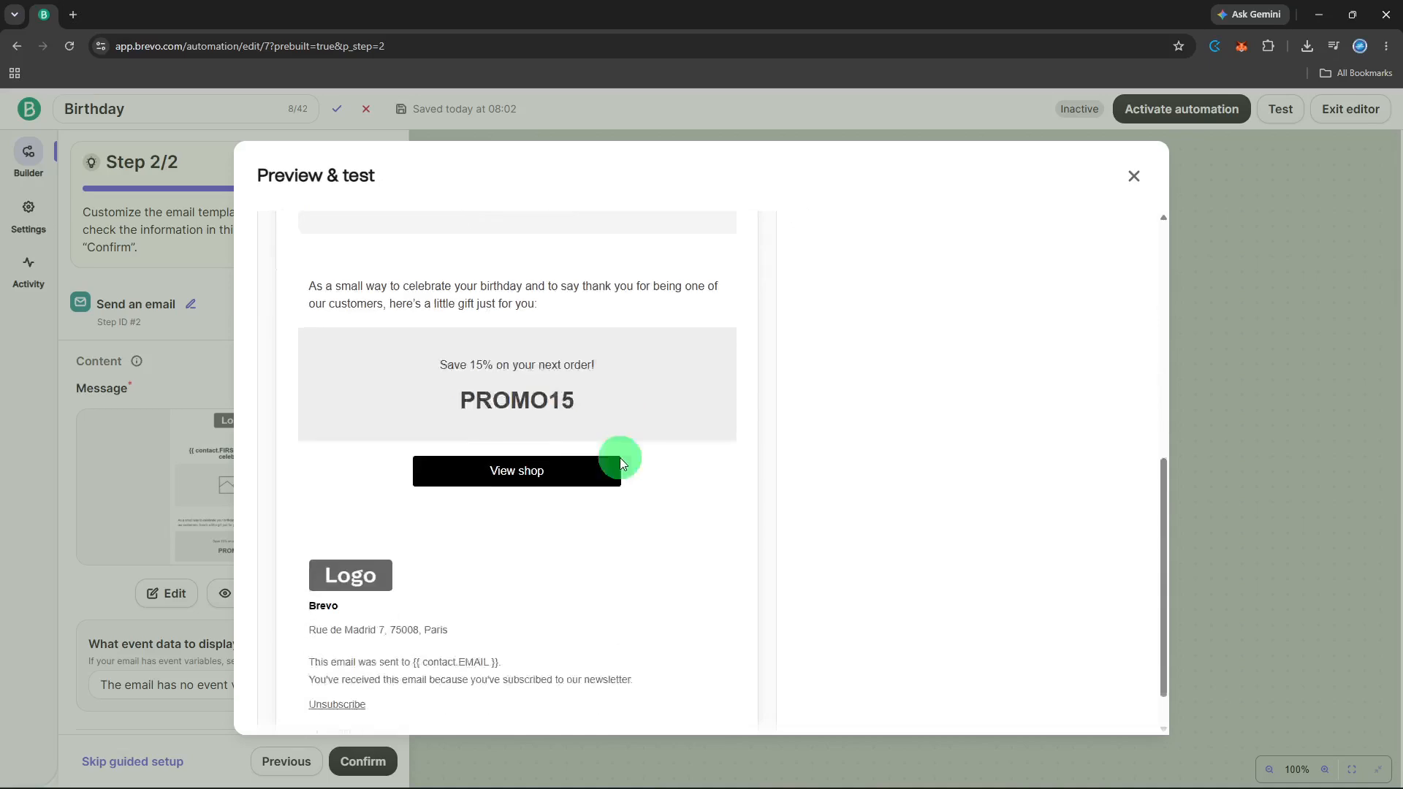
click(1133, 176)
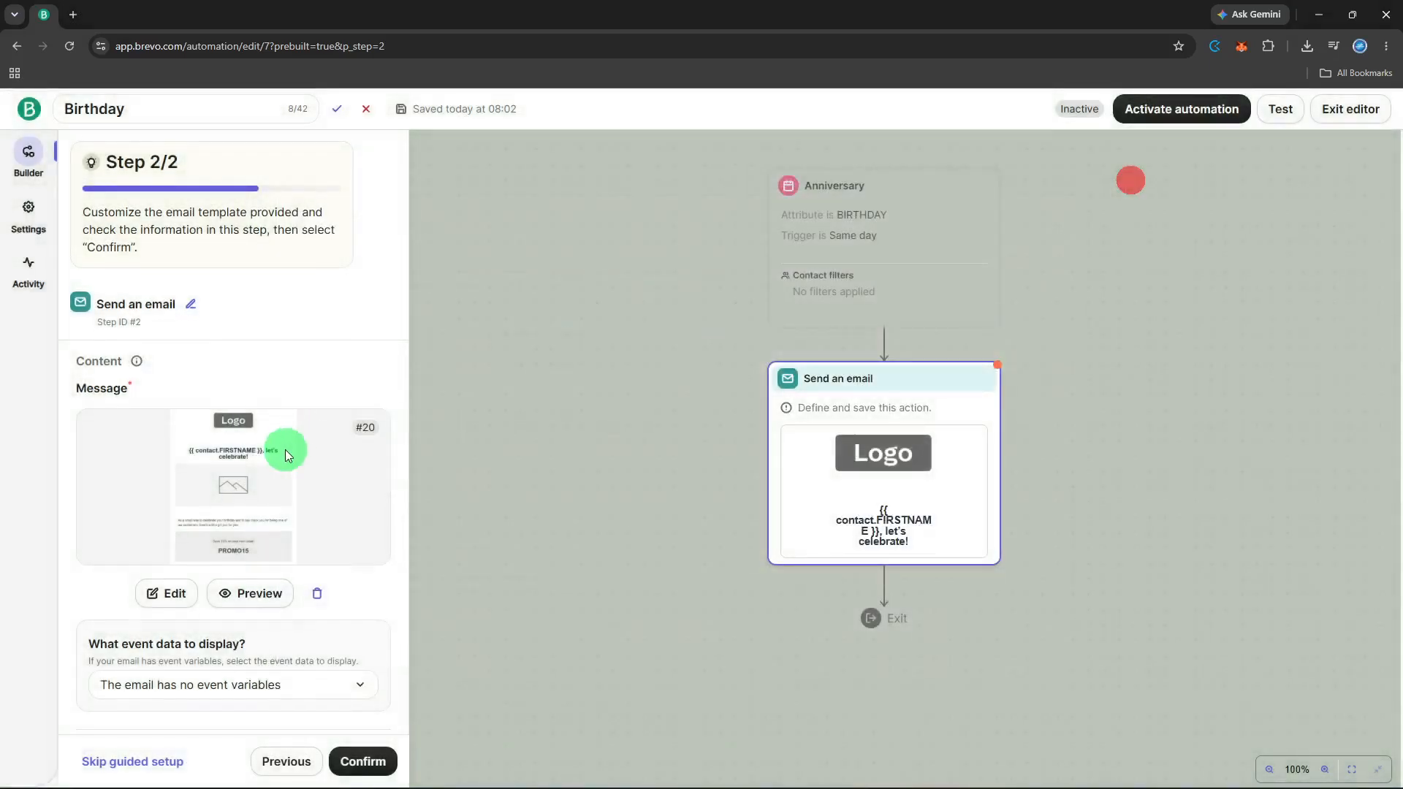
- Confirm the Send an email step with its existing subject and sender, and activate the automation without contact re-entry after exit
scroll(285, 450, down, 3)
scroll(303, 505, down, 4)
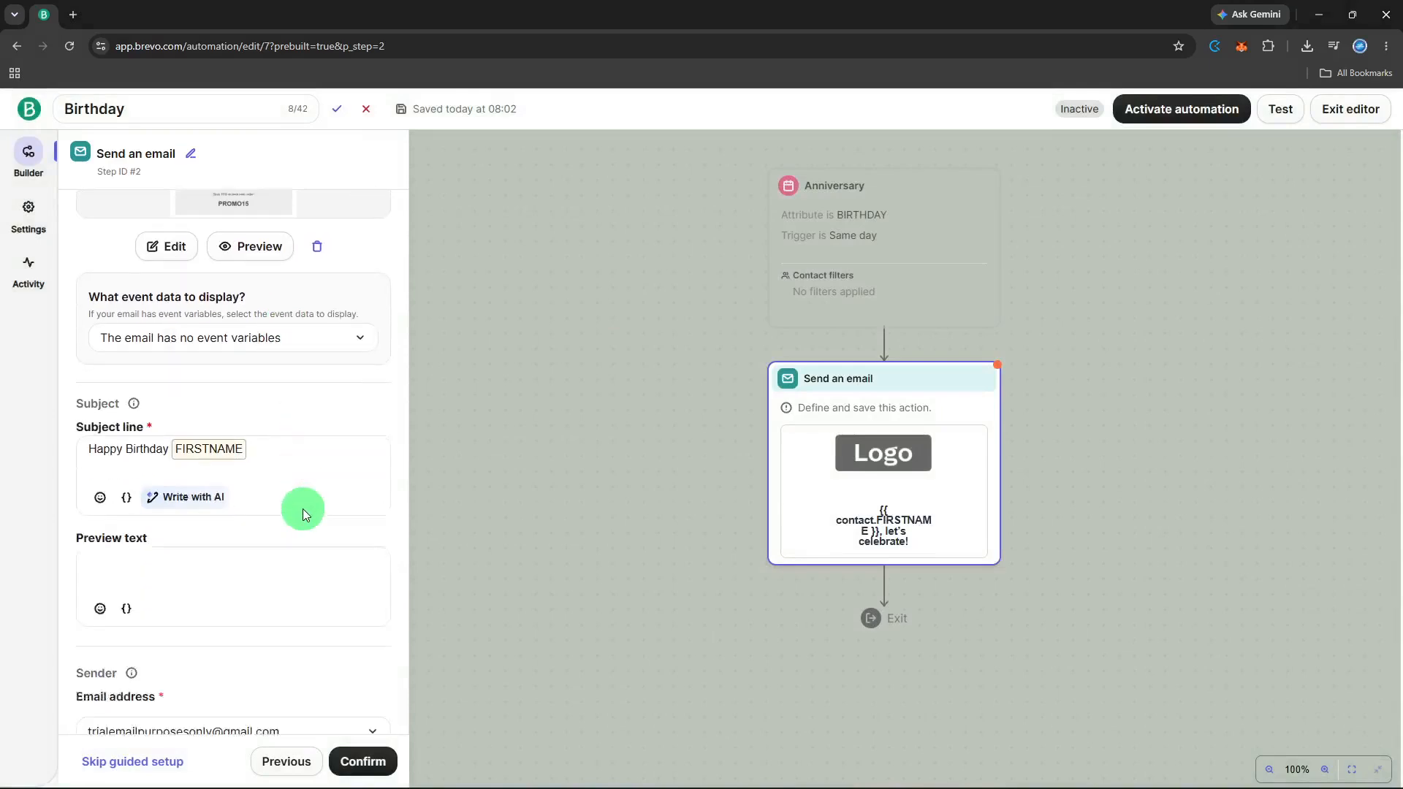
scroll(303, 509, down, 2)
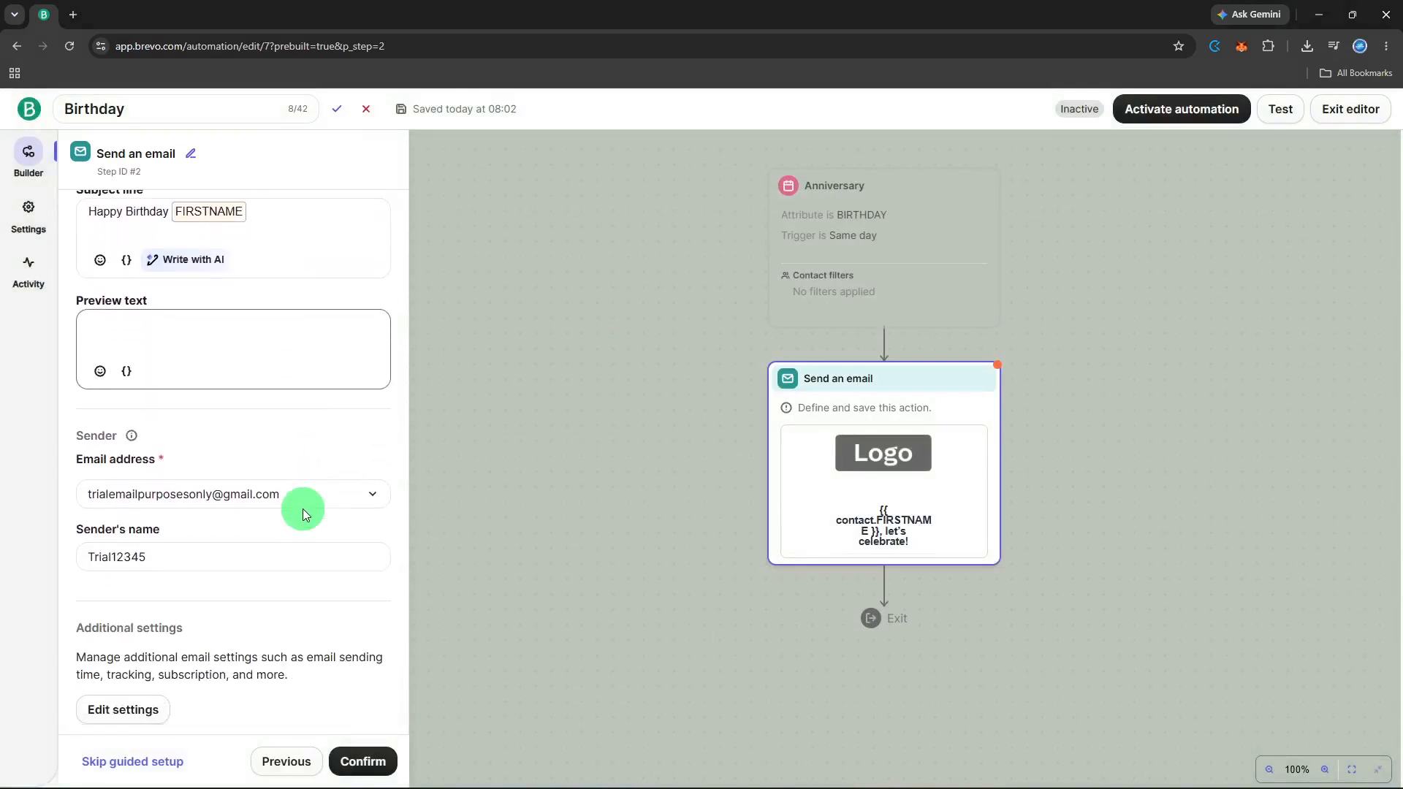
scroll(305, 516, up, 3)
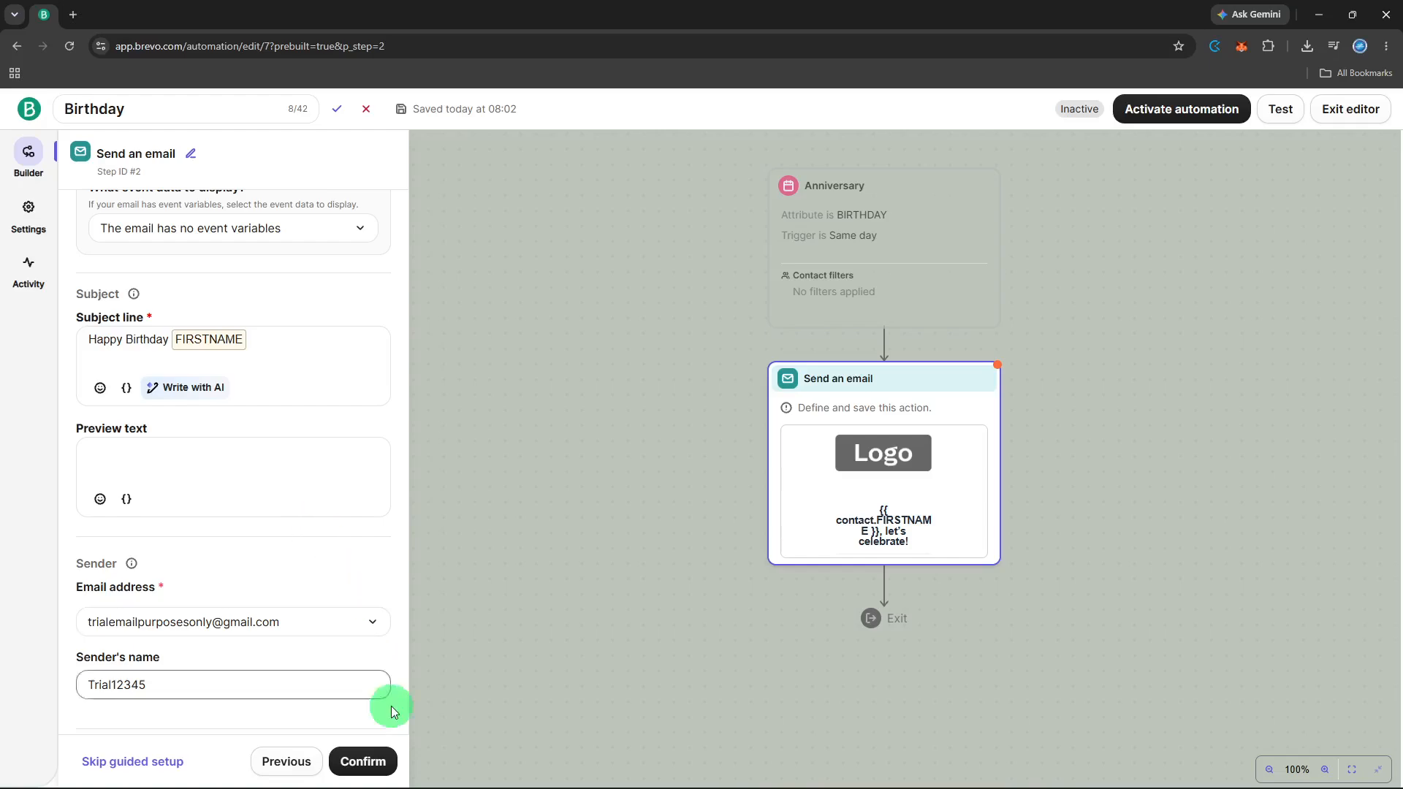
click(385, 756)
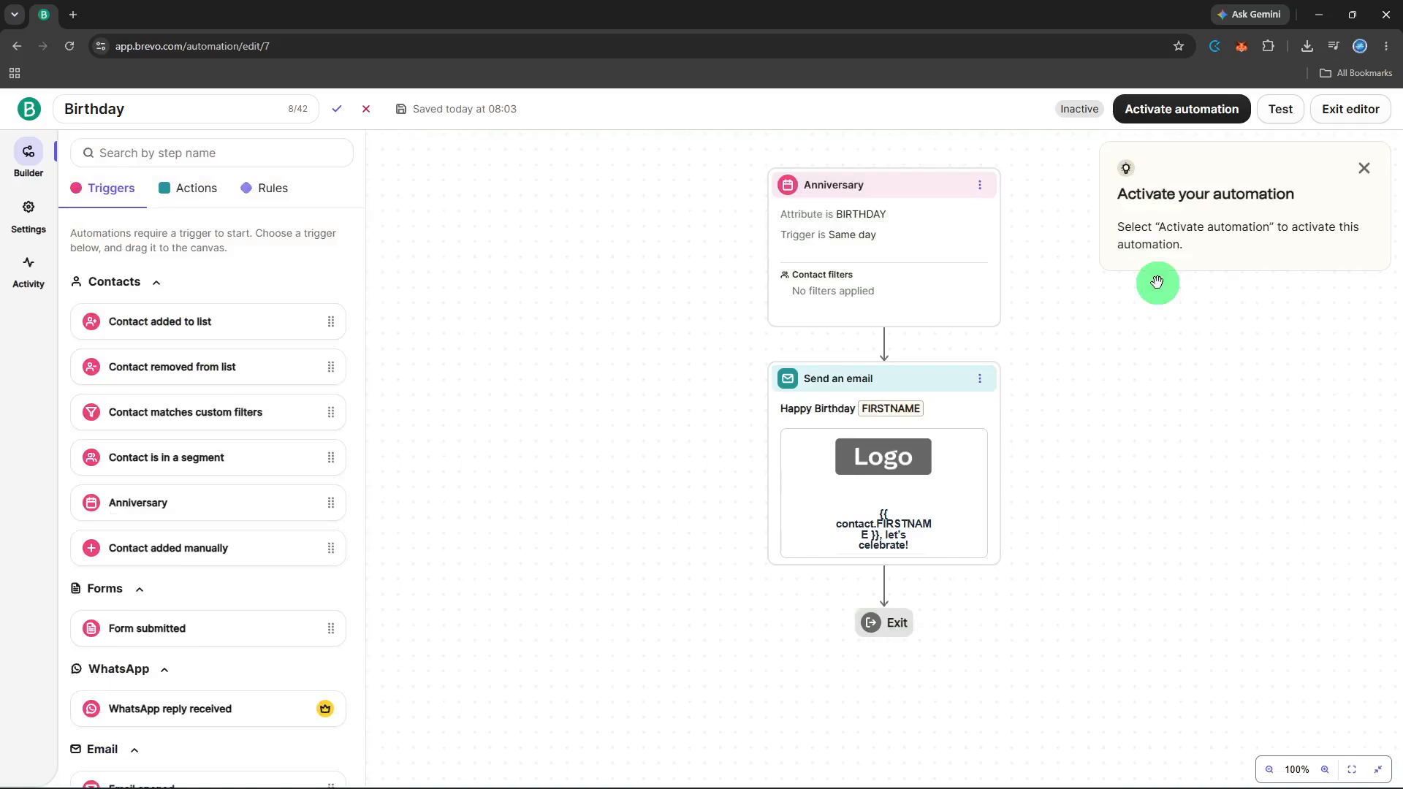
click(1146, 121)
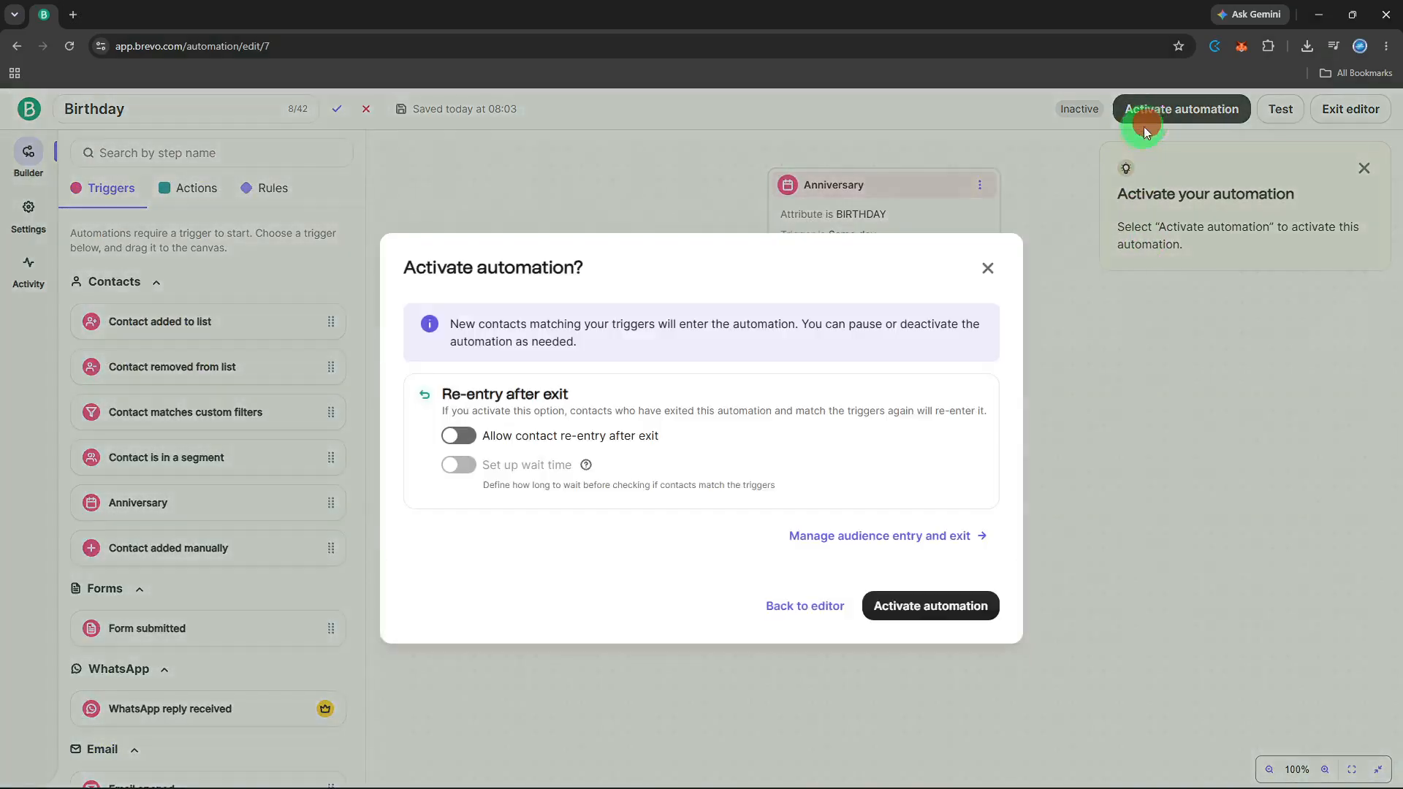
click(911, 598)
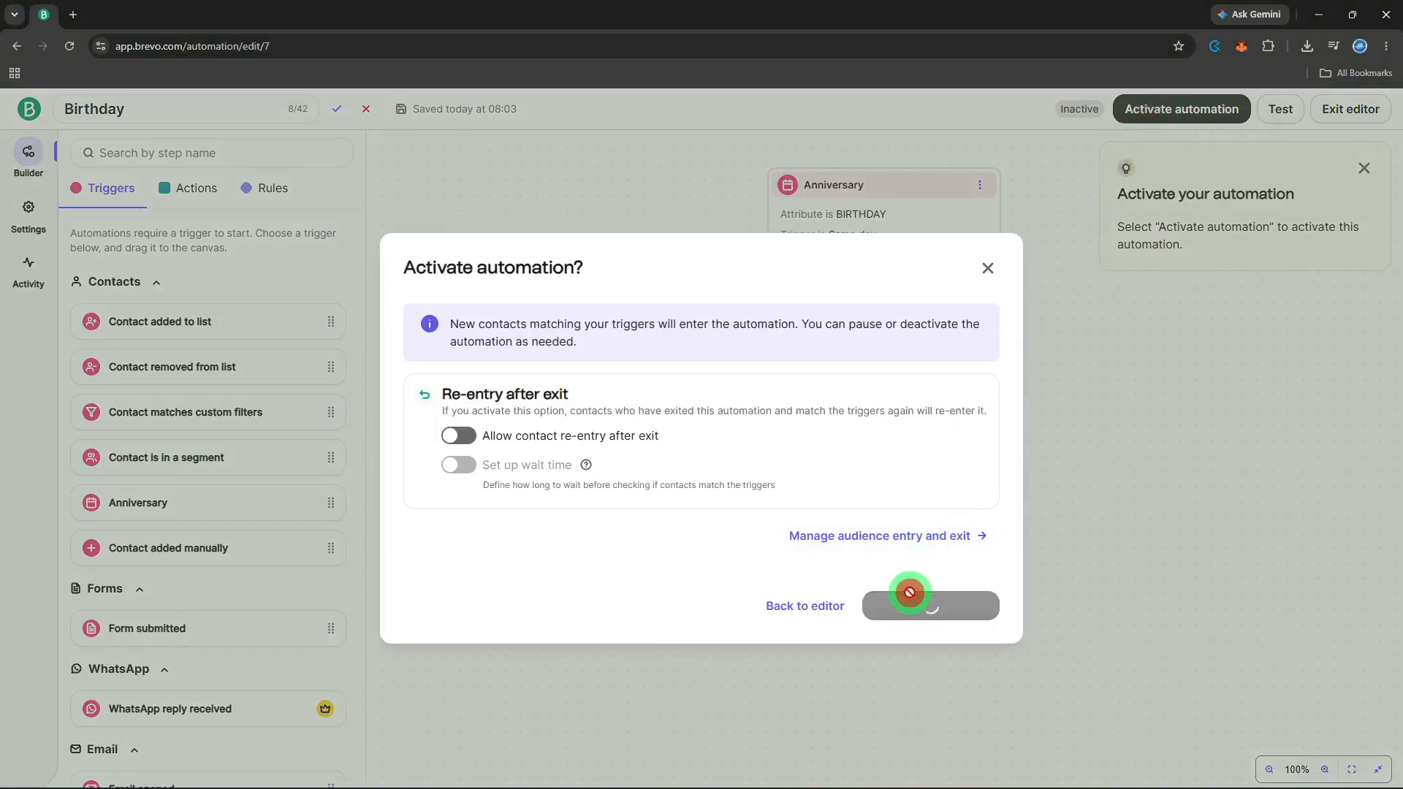